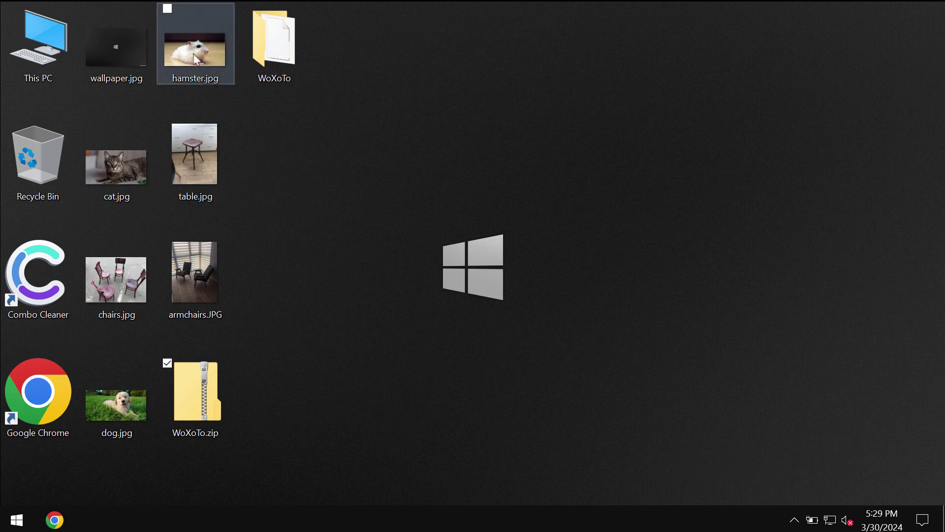
Step: Preview desktop photos such as hamster.jpg to show they open normally before encryption
{"action": "double_click", "coordinate": [195, 52]}
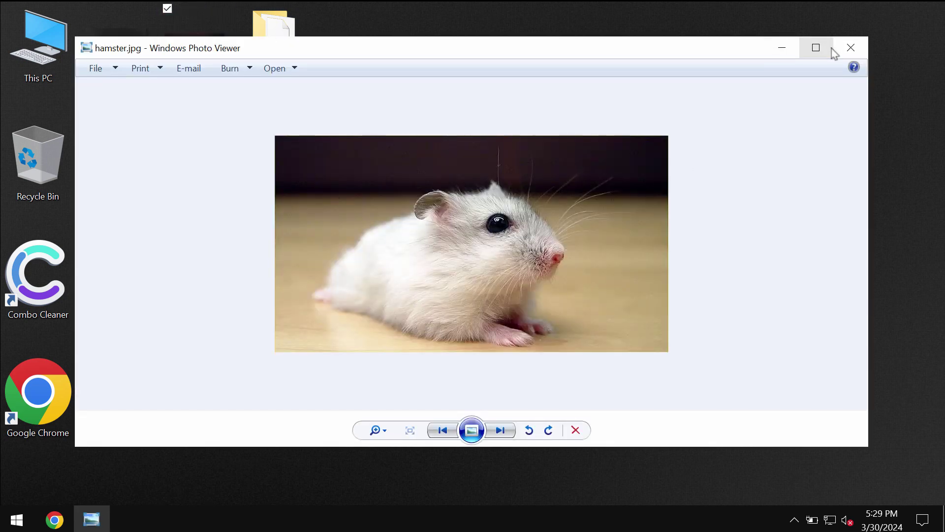
{"action": "left_click", "coordinate": [816, 48]}
{"action": "left_click", "coordinate": [932, 8]}
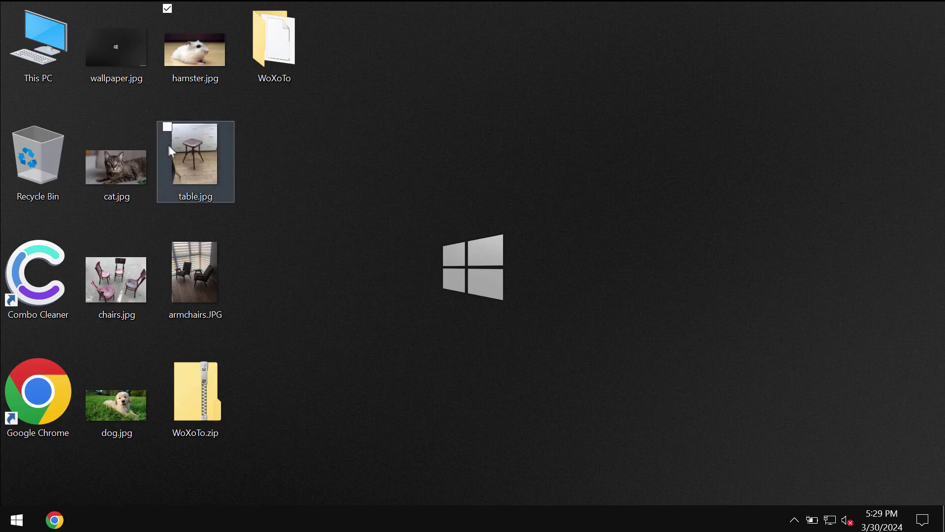
{"action": "double_click", "coordinate": [118, 163]}
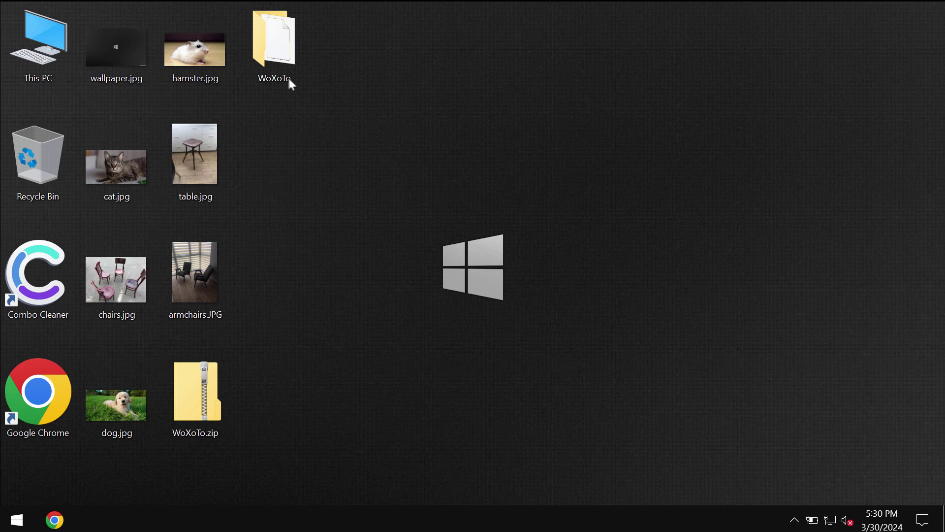
{"action": "mouse_move", "coordinate": [274, 44]}
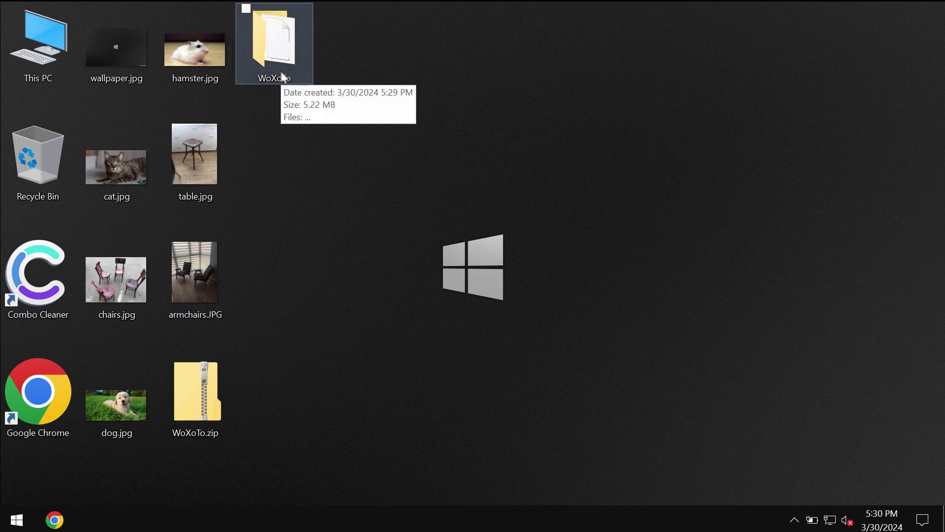
Step: Run the WoXoTo sample from its folder so the desktop files become .WoXoTo encrypted files
{"action": "double_click", "coordinate": [275, 45]}
{"action": "double_click", "coordinate": [310, 133]}
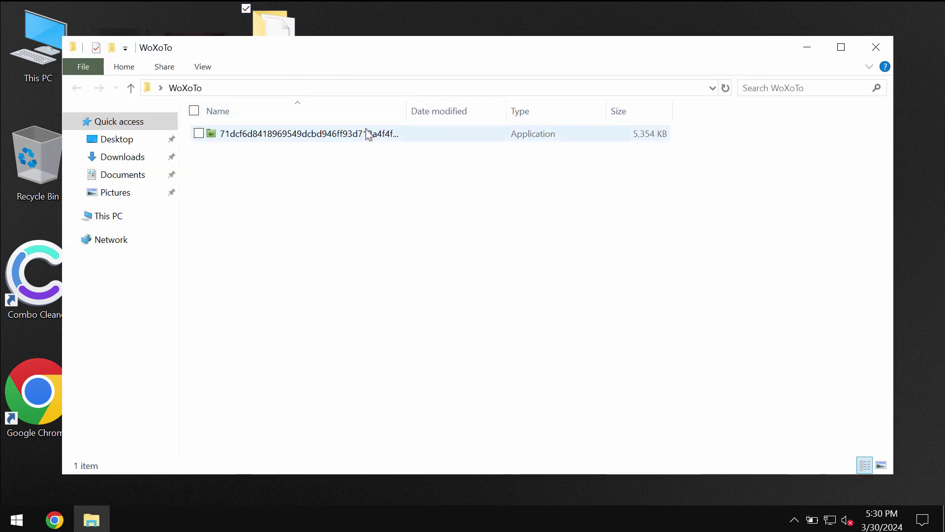
{"action": "left_click", "coordinate": [876, 48]}
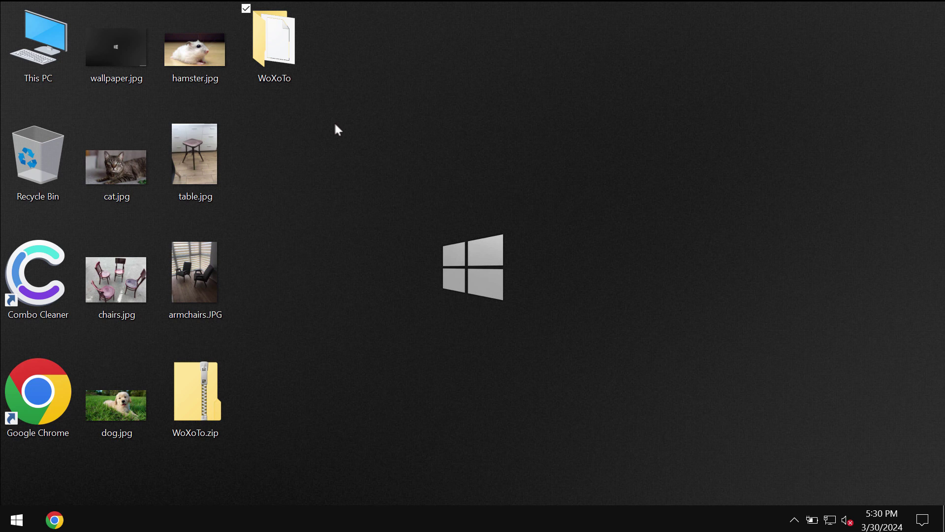
{"action": "double_click", "coordinate": [275, 44]}
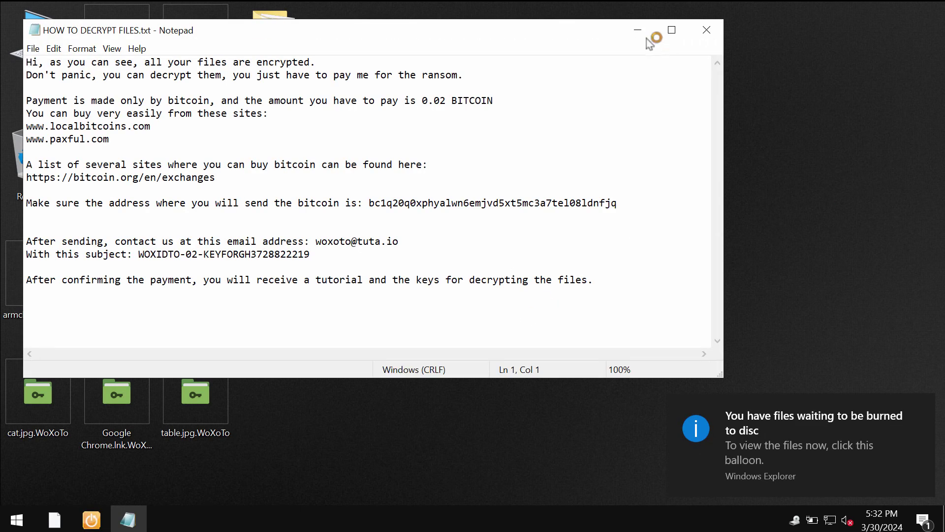
Step: Set the Notepad ransom note aside and try opening wallpaper.jpg.WoXoTo, triggering the ransom error dialog
{"action": "left_click", "coordinate": [638, 31]}
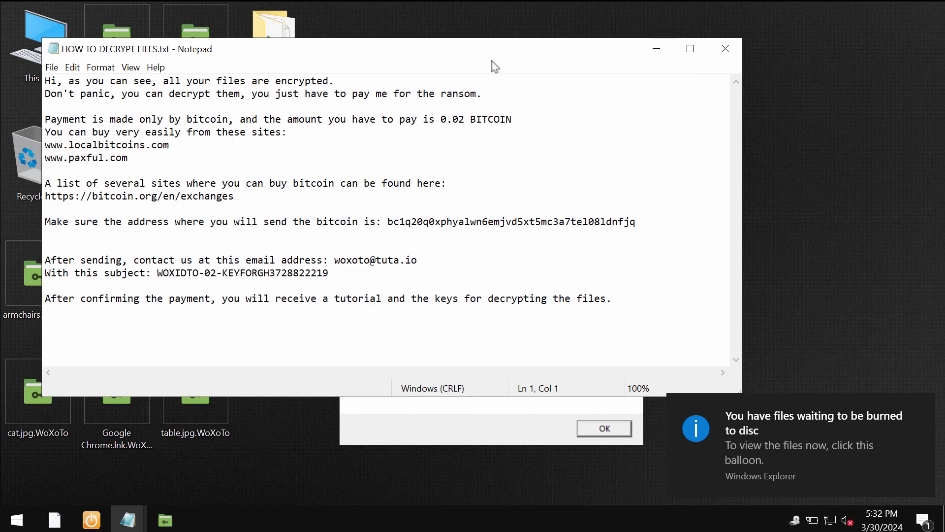
{"action": "left_click_drag", "start_coordinate": [386, 60], "coordinate": [499, 106]}
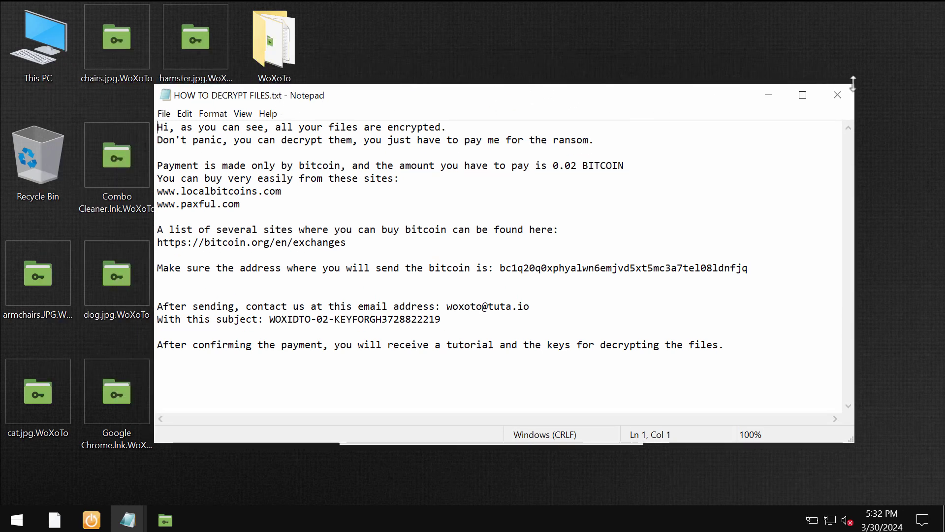
{"action": "left_click", "coordinate": [768, 95]}
{"action": "double_click", "coordinate": [251, 151]}
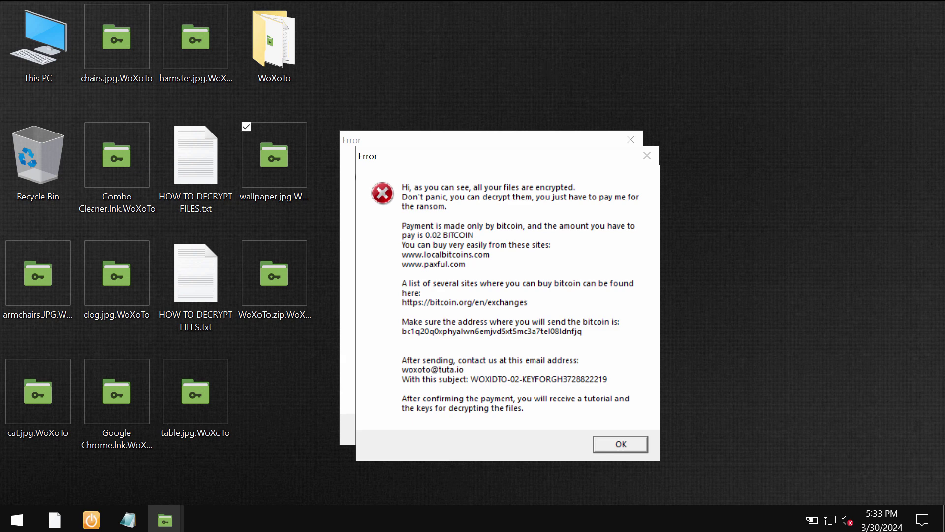
Step: Browse This PC > Windows 10 (C:) > Program Files (x86) > Internet Explorer folder
{"action": "double_click", "coordinate": [37, 44]}
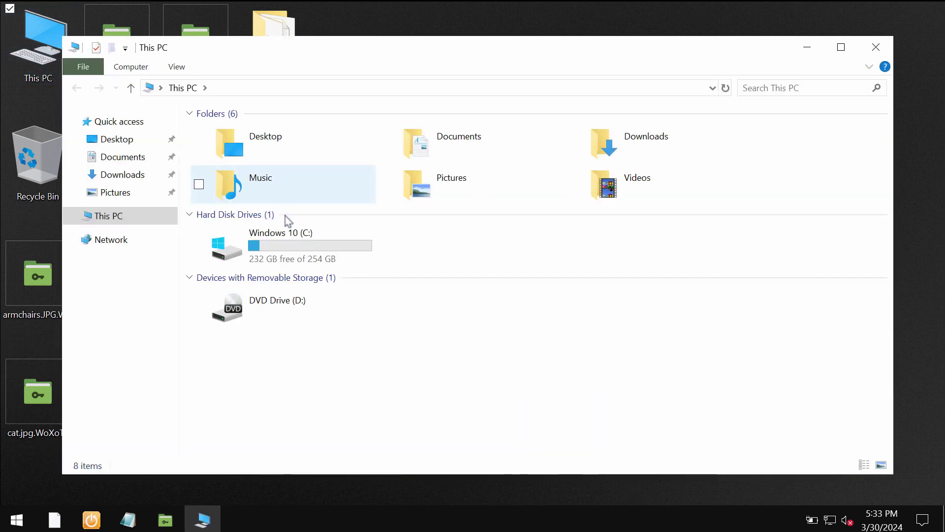
{"action": "double_click", "coordinate": [282, 244]}
{"action": "left_click", "coordinate": [286, 166]}
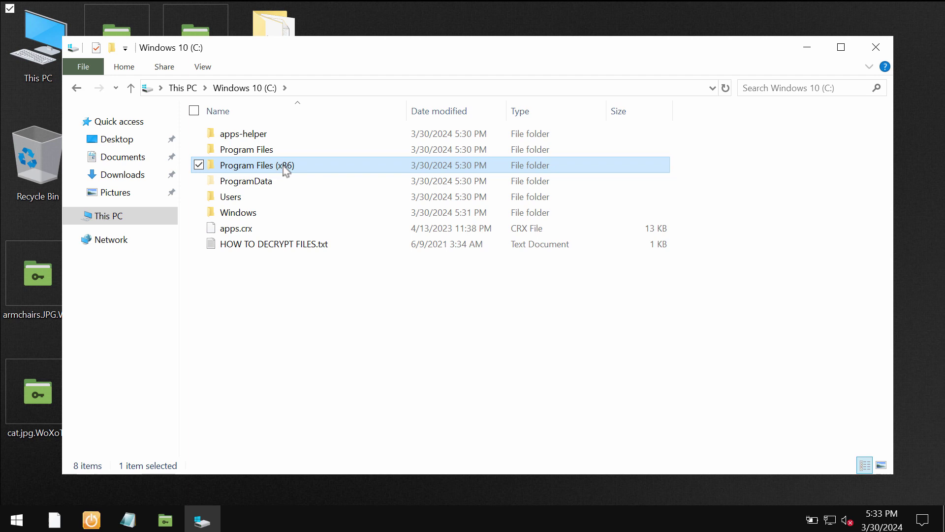
{"action": "double_click", "coordinate": [286, 166]}
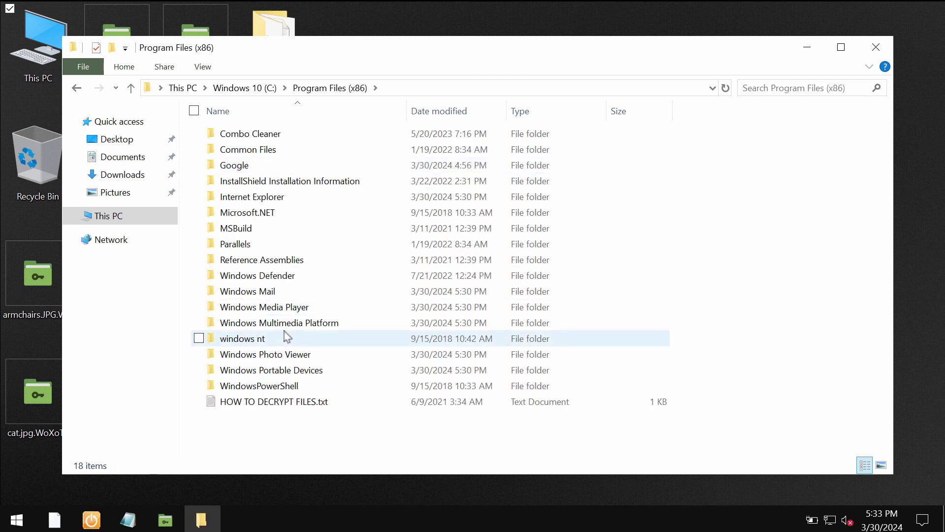
{"action": "double_click", "coordinate": [300, 199]}
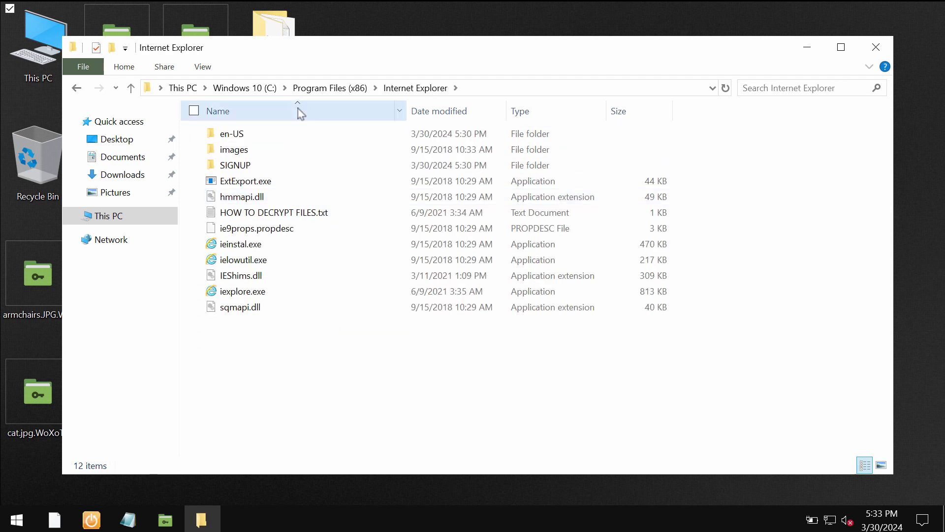
Step: Launch iexplore.exe, load combocleaner.com, then close the browser and the file window
{"action": "double_click", "coordinate": [243, 291]}
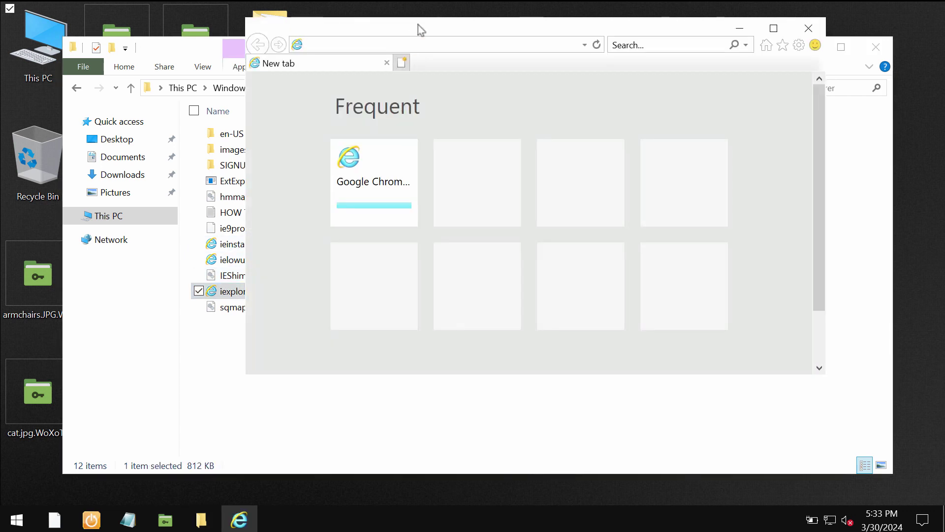
{"action": "type", "text": "c"}
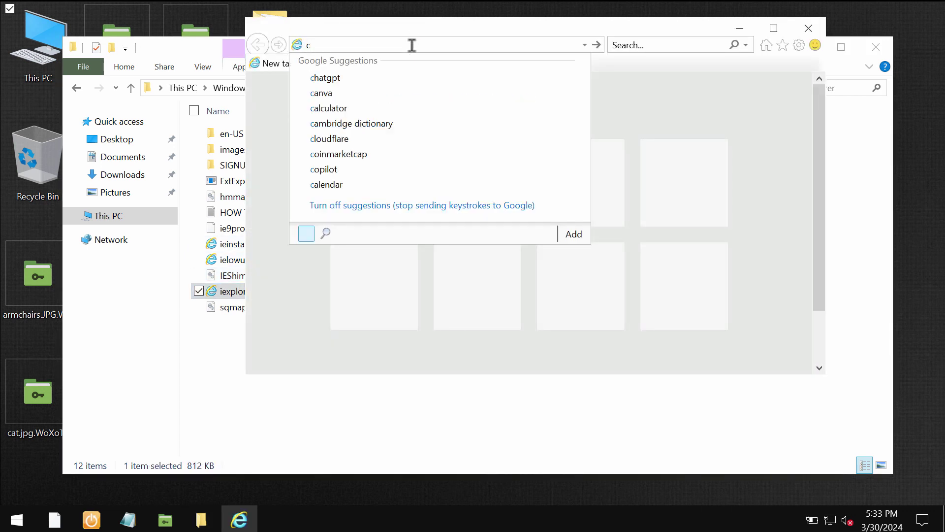
{"action": "type", "text": "omb"}
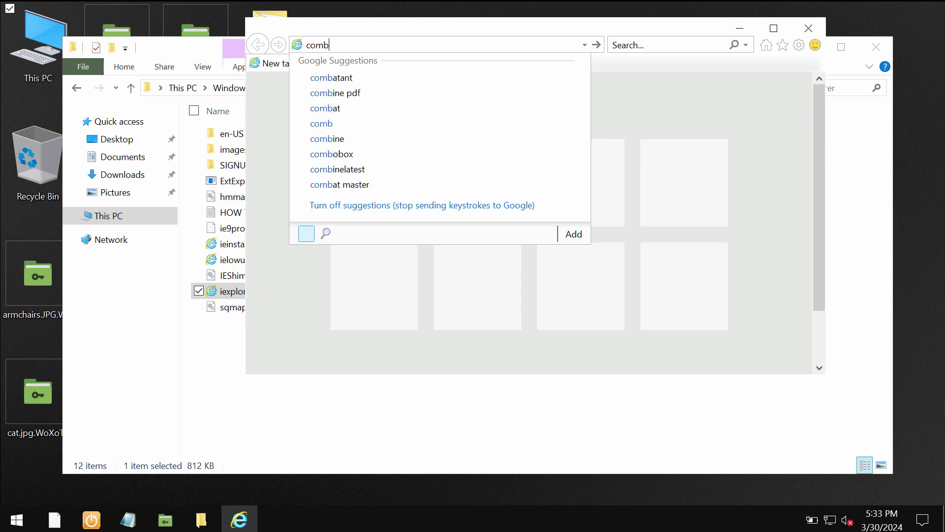
{"action": "type", "text": "ocle"}
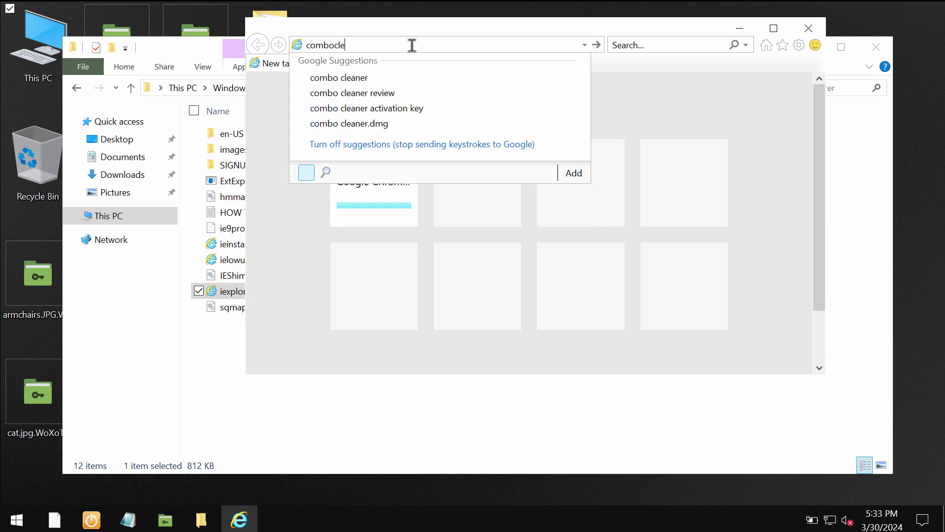
{"action": "type", "text": "aner"}
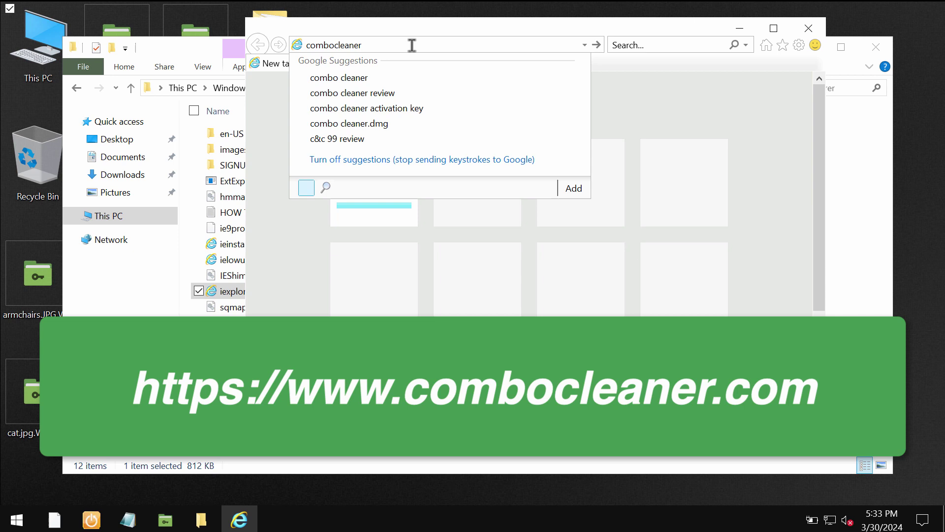
{"action": "type", "text": ".com\\"}
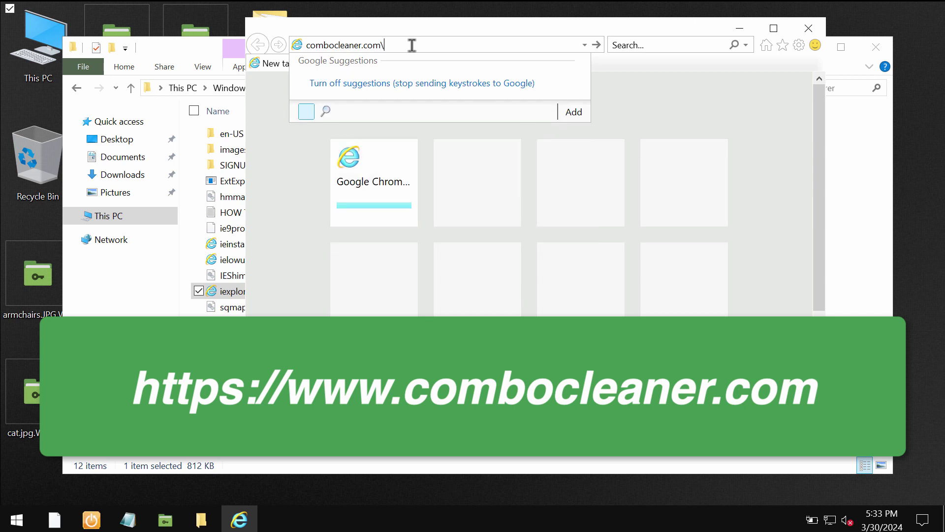
{"action": "key", "text": "Return"}
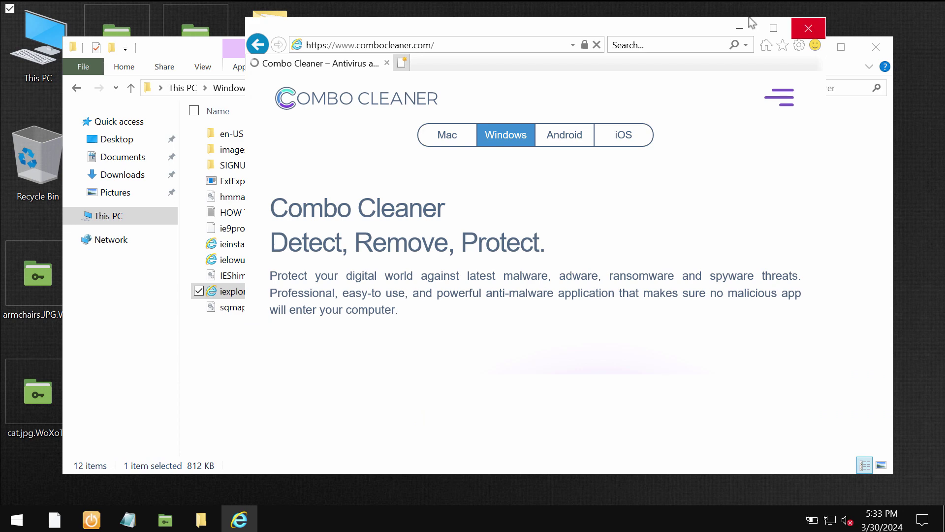
{"action": "left_click", "coordinate": [809, 28]}
{"action": "left_click", "coordinate": [876, 47]}
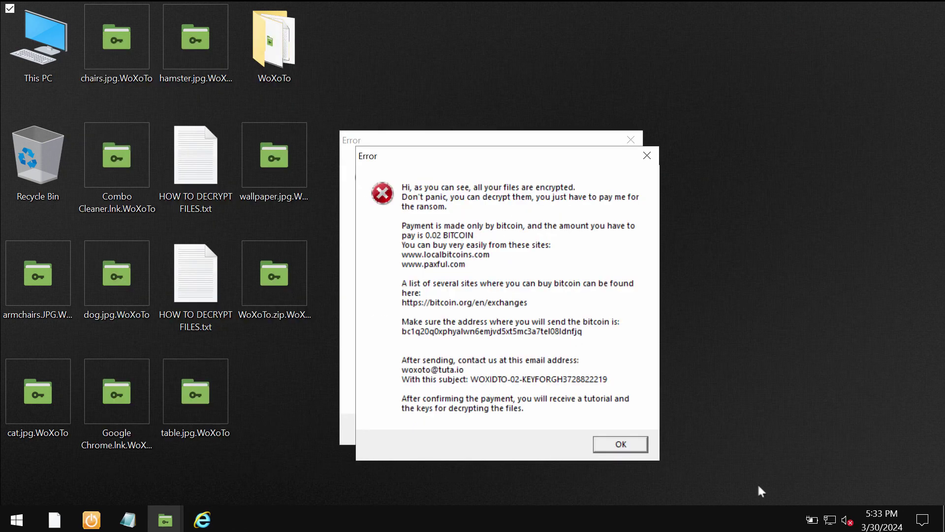
Step: Browse to C:\Program Files (x86)\Combo Cleaner, launch ComboCleaner.exe and close Explorer
{"action": "double_click", "coordinate": [38, 44]}
{"action": "double_click", "coordinate": [370, 244]}
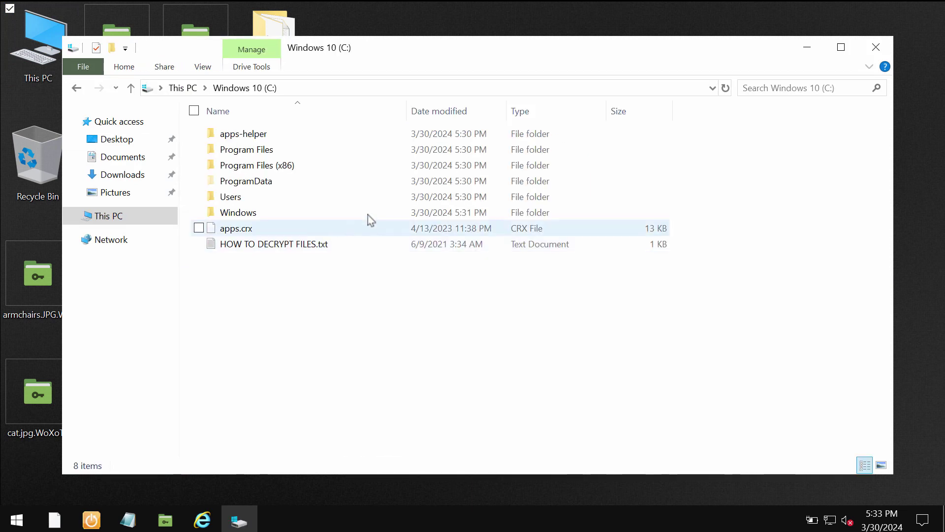
{"action": "double_click", "coordinate": [334, 172]}
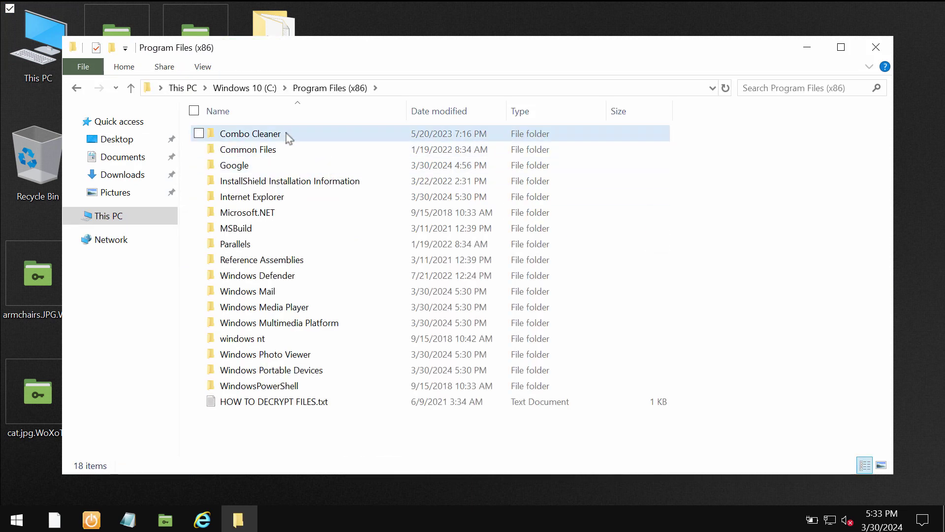
{"action": "double_click", "coordinate": [289, 134]}
{"action": "scroll", "coordinate": [297, 370], "scroll_direction": "down", "scroll_amount": 3}
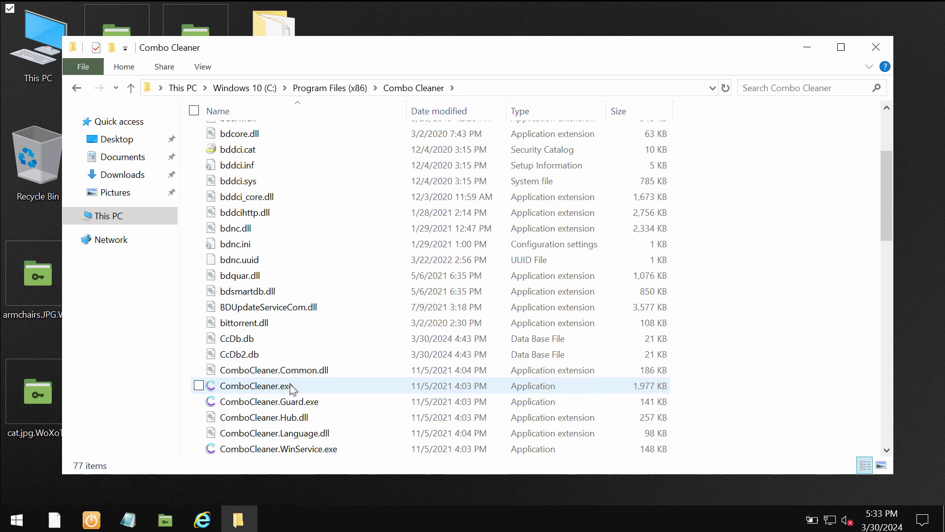
{"action": "left_click", "coordinate": [291, 387]}
{"action": "double_click", "coordinate": [291, 387]}
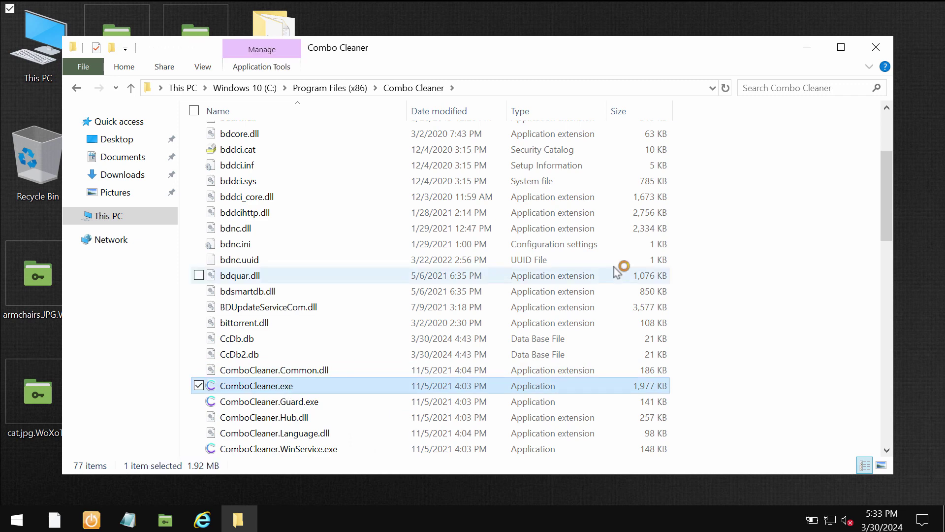
{"action": "left_click", "coordinate": [876, 47]}
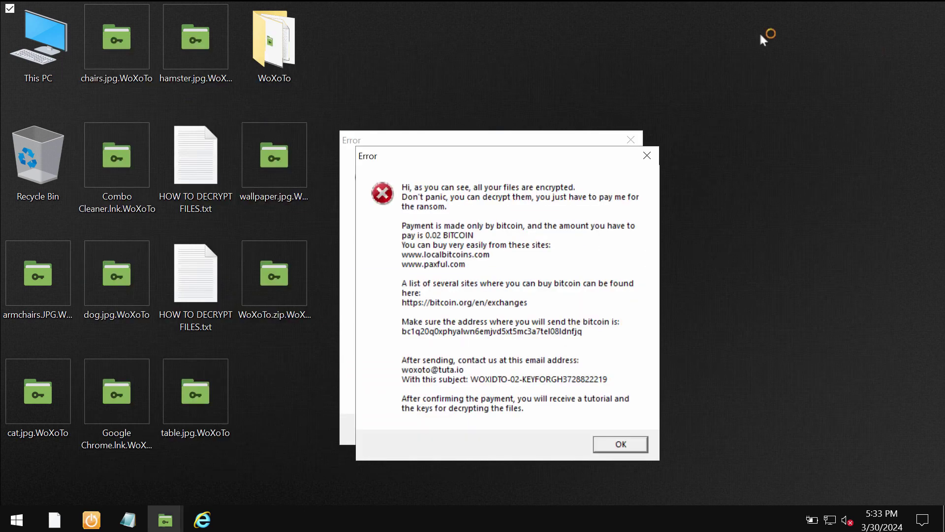
Step: Dismiss the two ransom error dialogs, the password prompt and the Load language failed notice
{"action": "left_click", "coordinate": [648, 156]}
{"action": "left_click", "coordinate": [630, 142]}
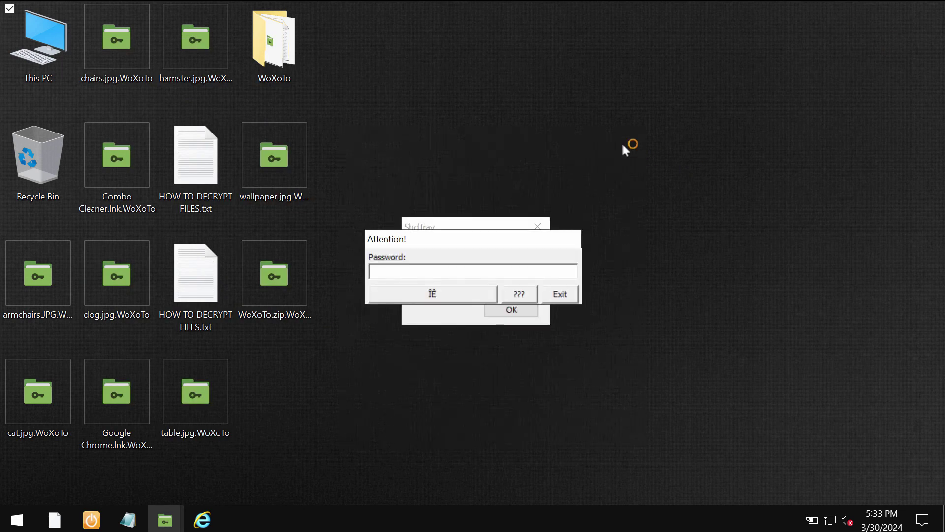
{"action": "left_click", "coordinate": [559, 294]}
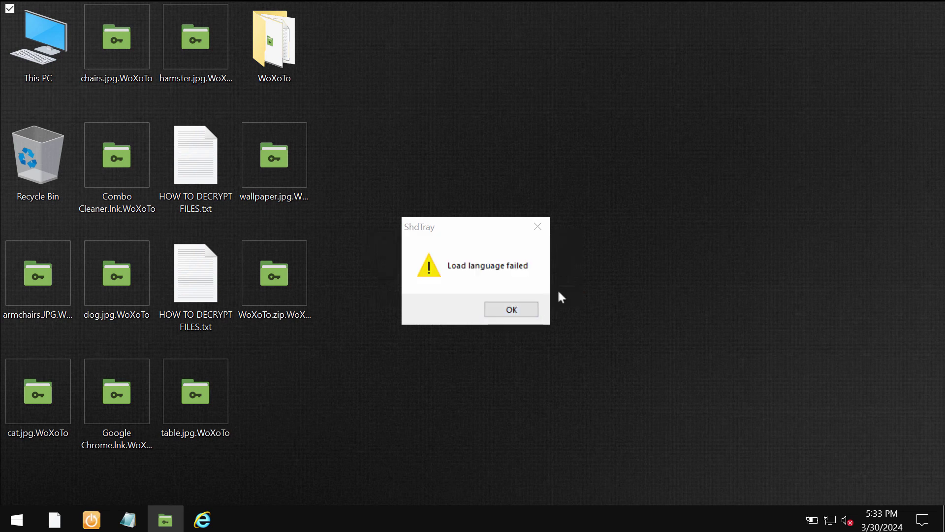
{"action": "left_click", "coordinate": [511, 310]}
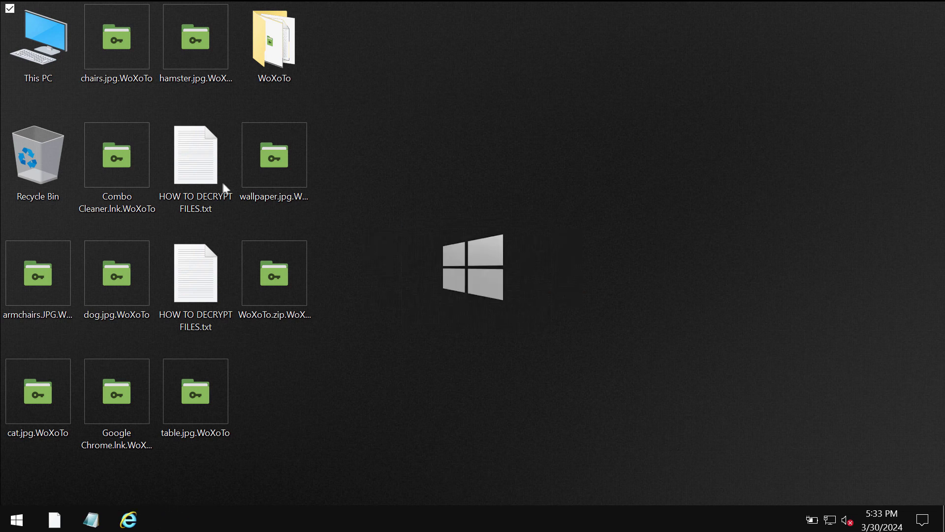
Step: Reopen C:\Program Files (x86)\Combo Cleaner and launch ComboCleaner.exe so the cleaner starts
{"action": "double_click", "coordinate": [44, 44]}
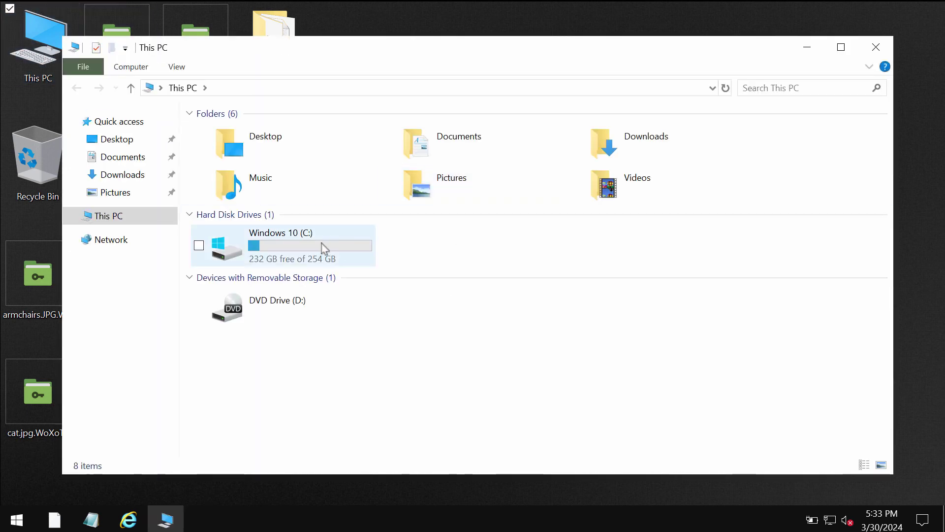
{"action": "double_click", "coordinate": [318, 246]}
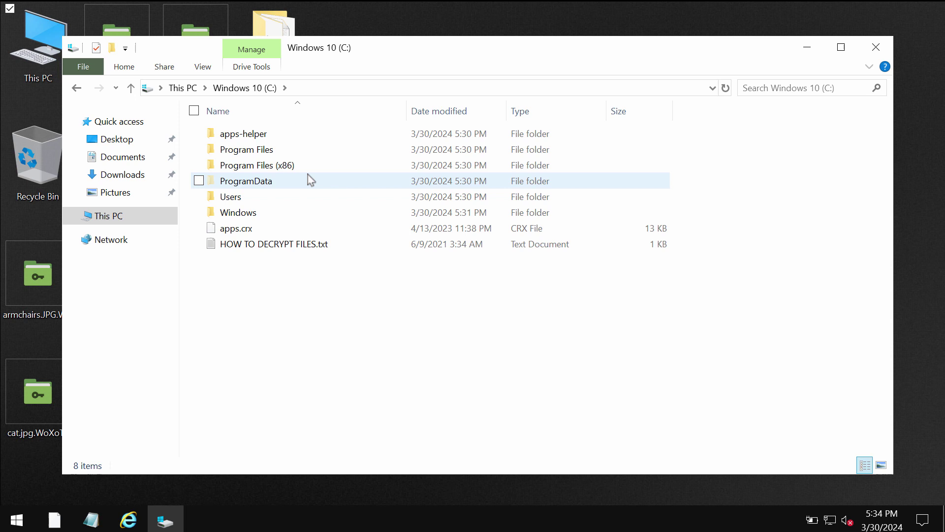
{"action": "double_click", "coordinate": [310, 165]}
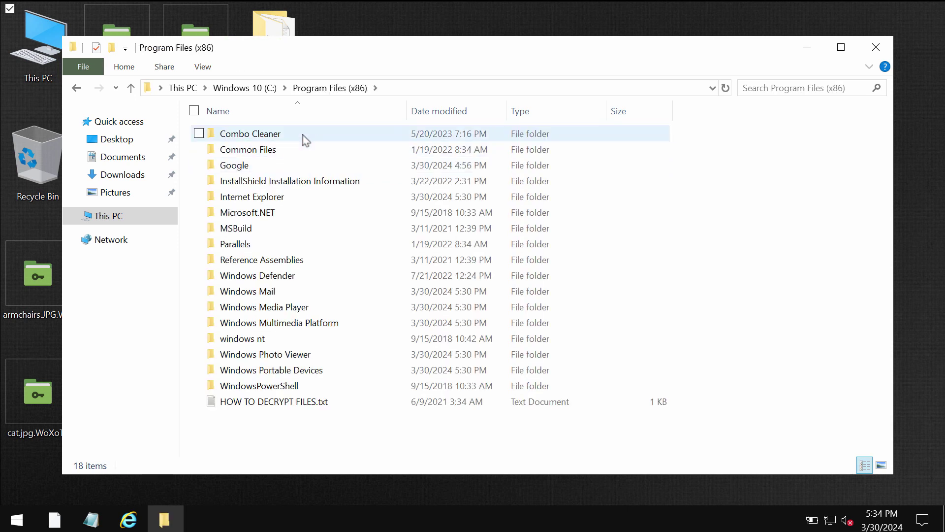
{"action": "left_click", "coordinate": [303, 137]}
{"action": "double_click", "coordinate": [303, 138]}
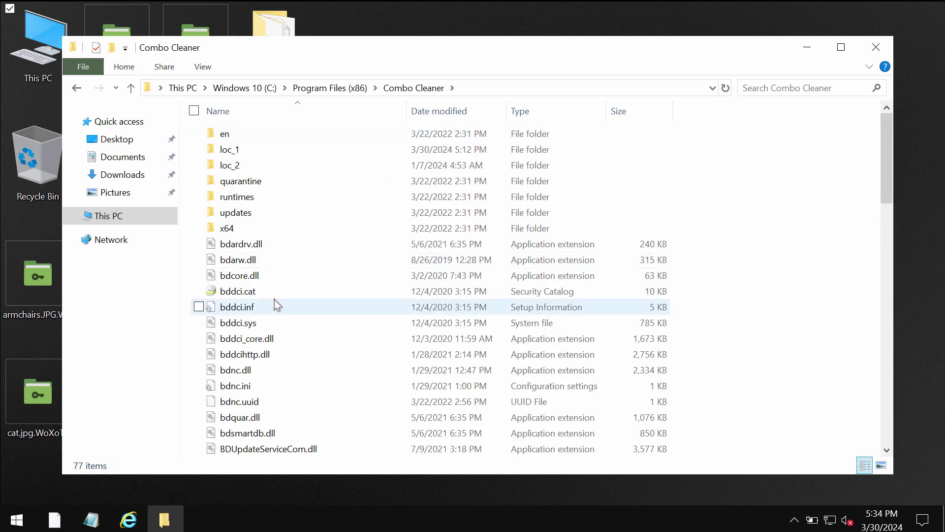
{"action": "scroll", "coordinate": [277, 306], "scroll_direction": "down", "scroll_amount": 3}
{"action": "double_click", "coordinate": [256, 386]}
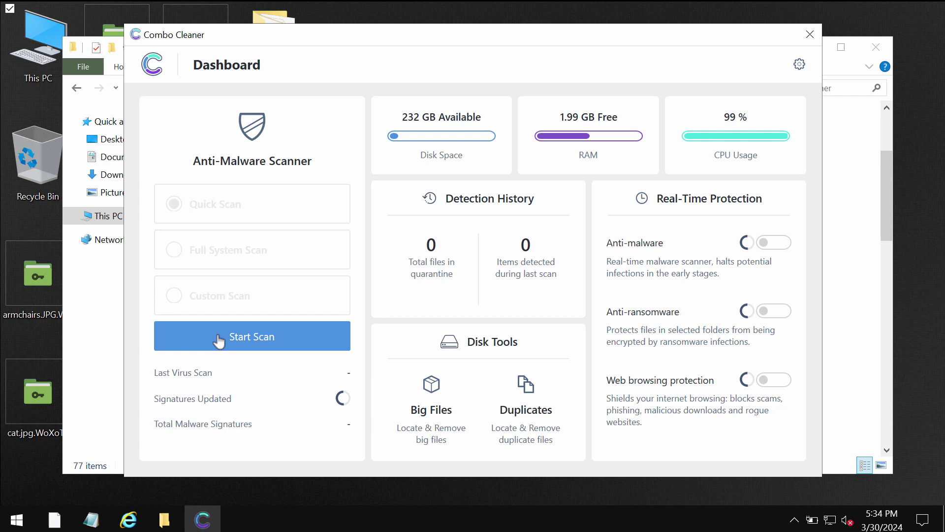
Step: Close the leftover File Explorer window once the Combo Cleaner dashboard loads
{"action": "left_click", "coordinate": [876, 46]}
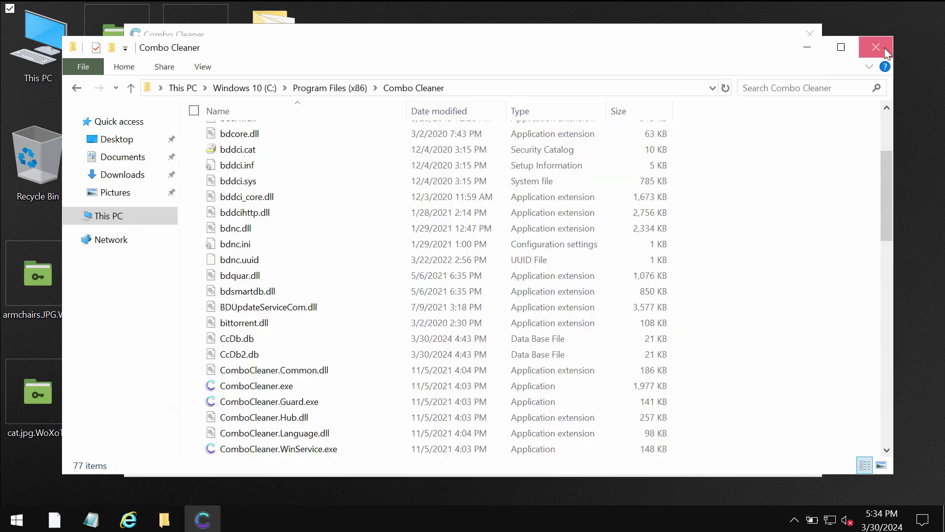